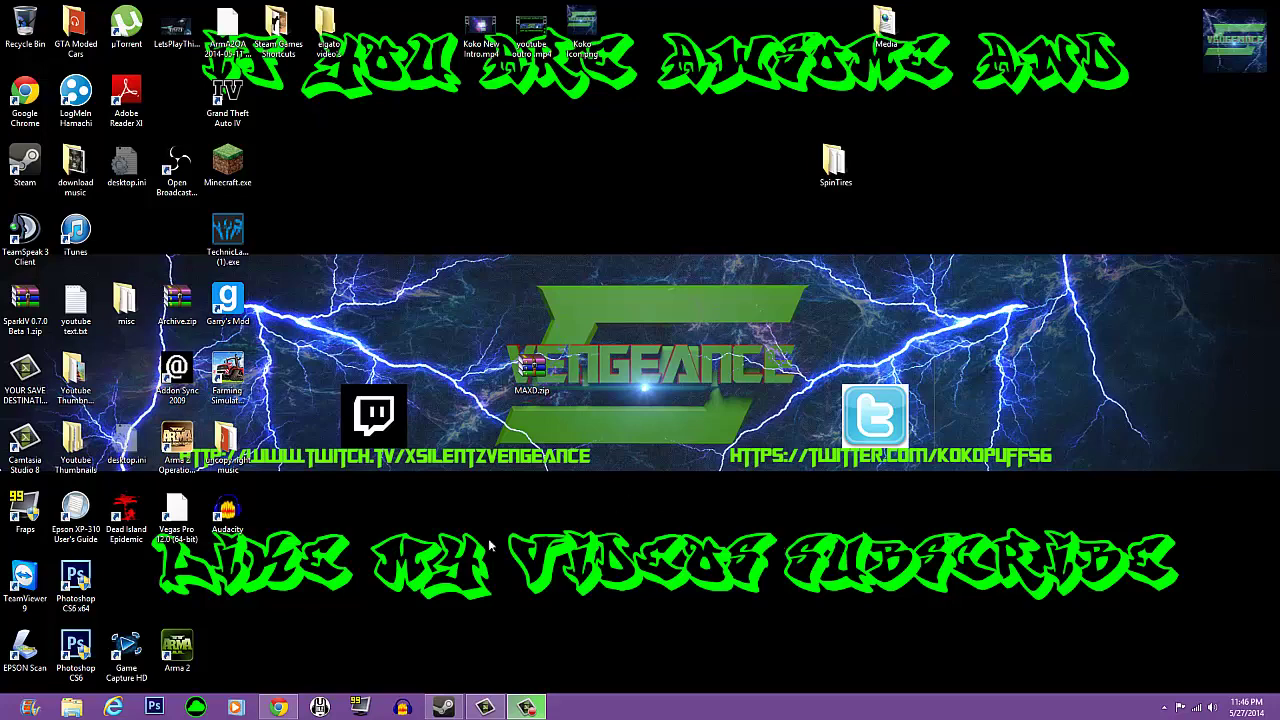
Step: Revisit the Spintires tech demo page, then open the desktop SpinTires folder's mods subfolder
left_click(284, 708)
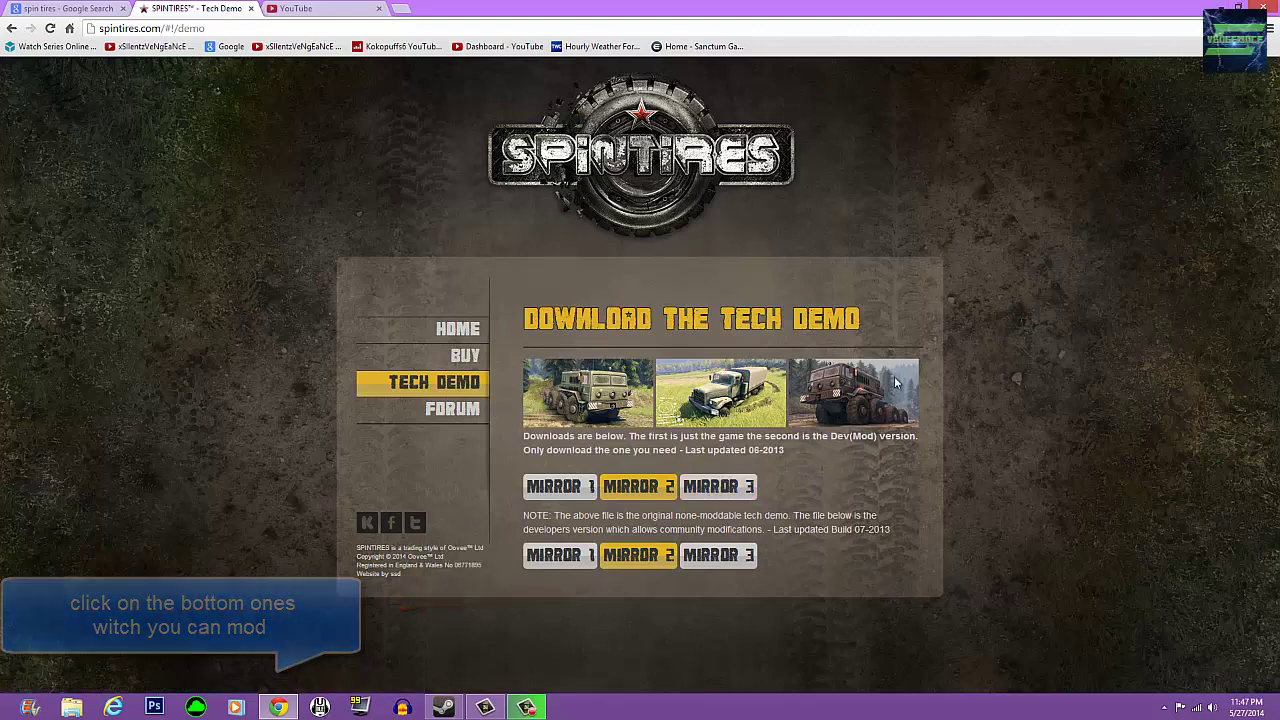
left_click(1236, 5)
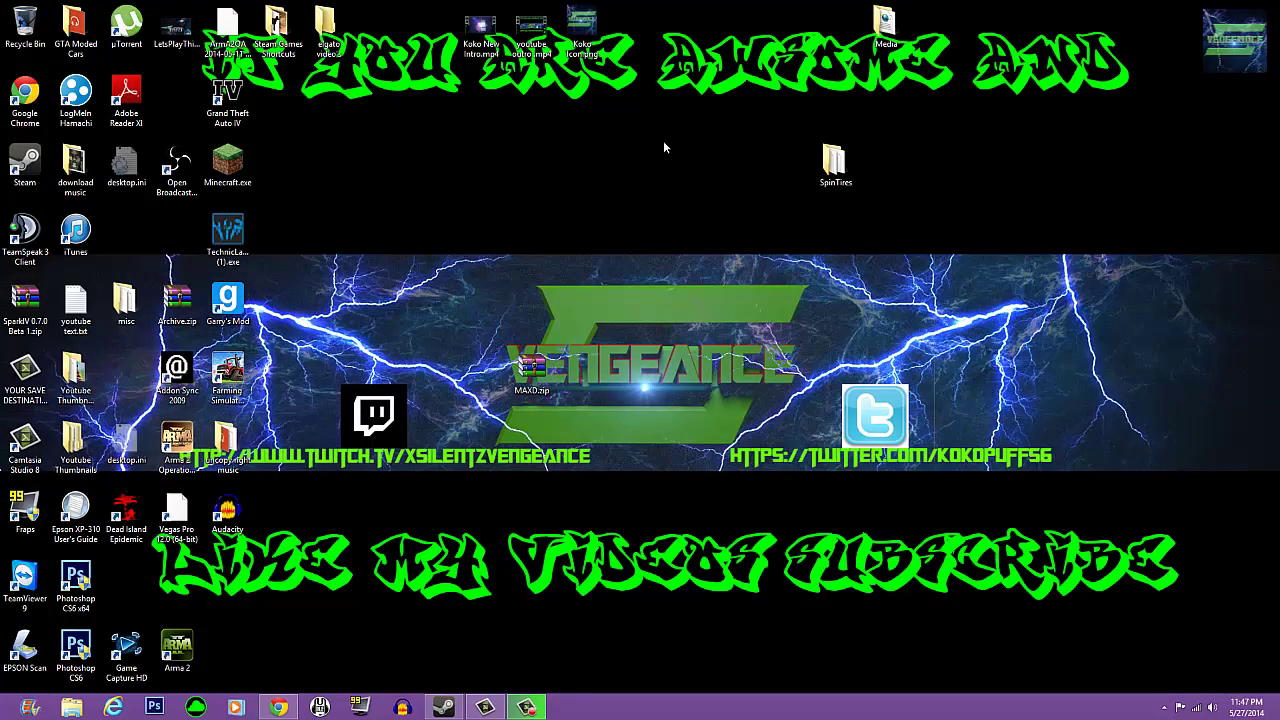
left_click_drag(798, 170, 736, 199)
double_click(822, 185)
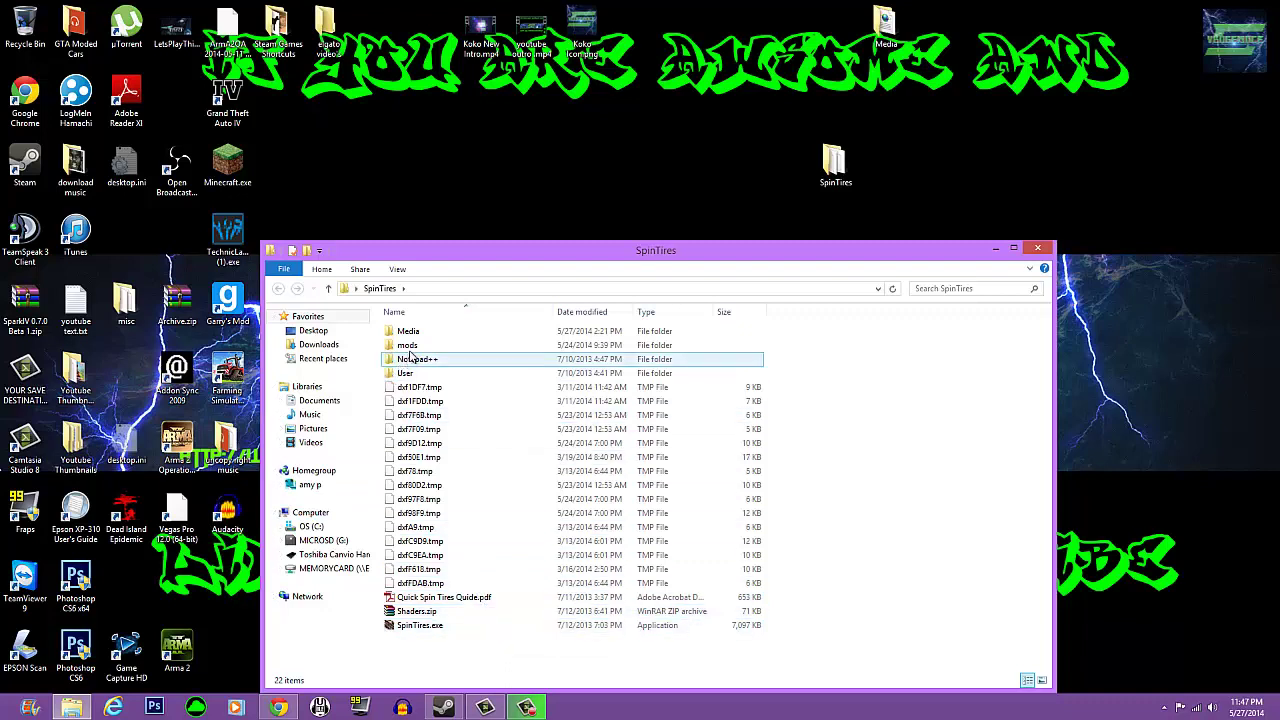
left_click(502, 346)
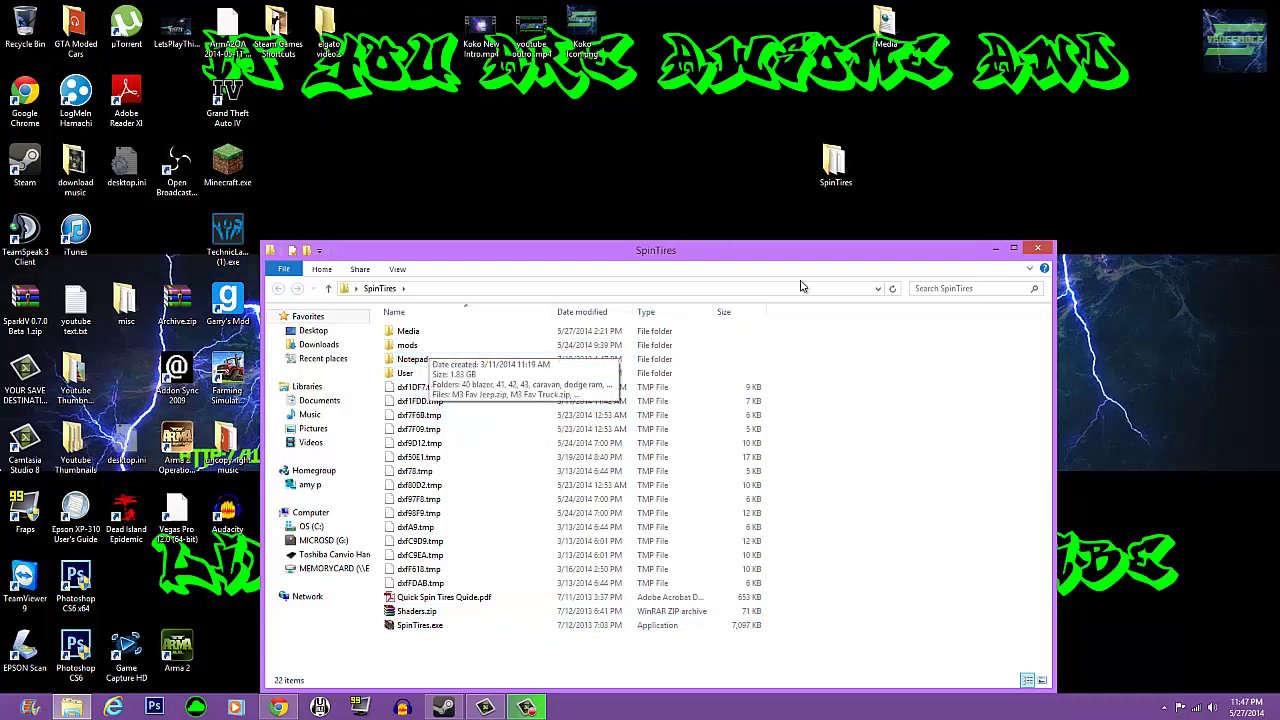
double_click(457, 347)
left_click_drag(1050, 362, 1026, 548)
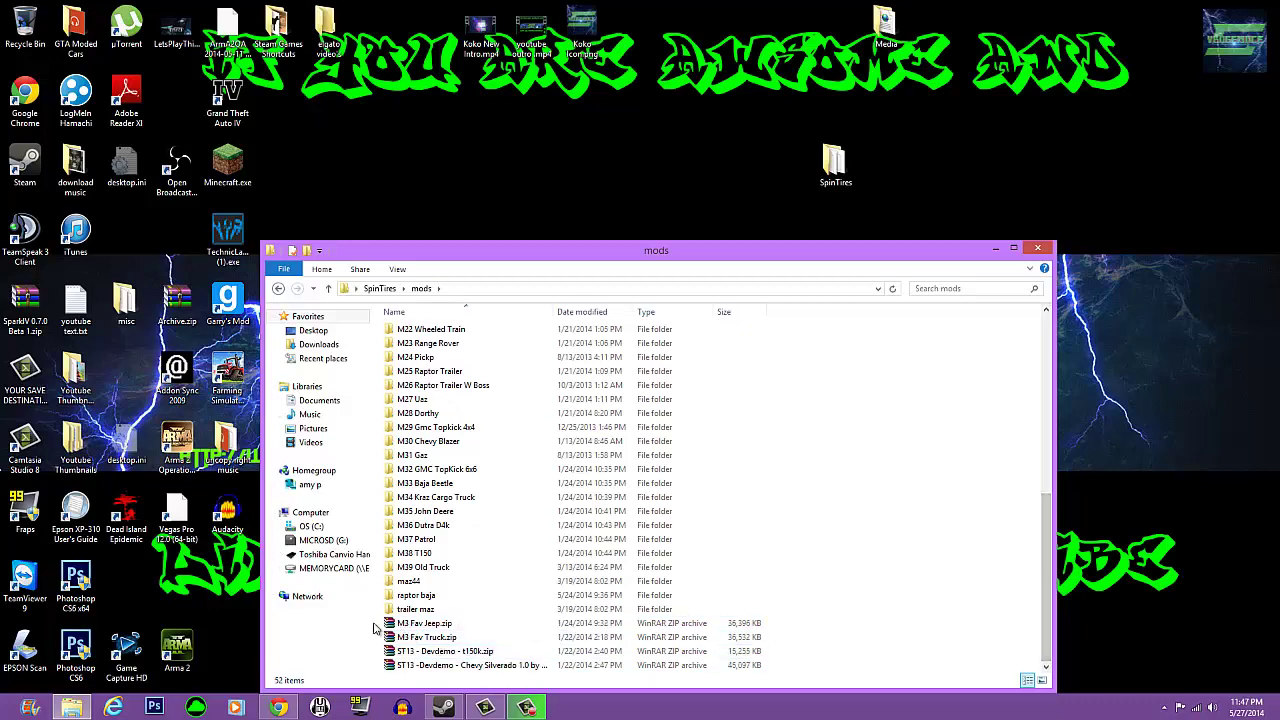
mouse_move(376, 621)
left_mouse_down()
mouse_move(404, 621)
mouse_move(382, 621)
left_mouse_up()
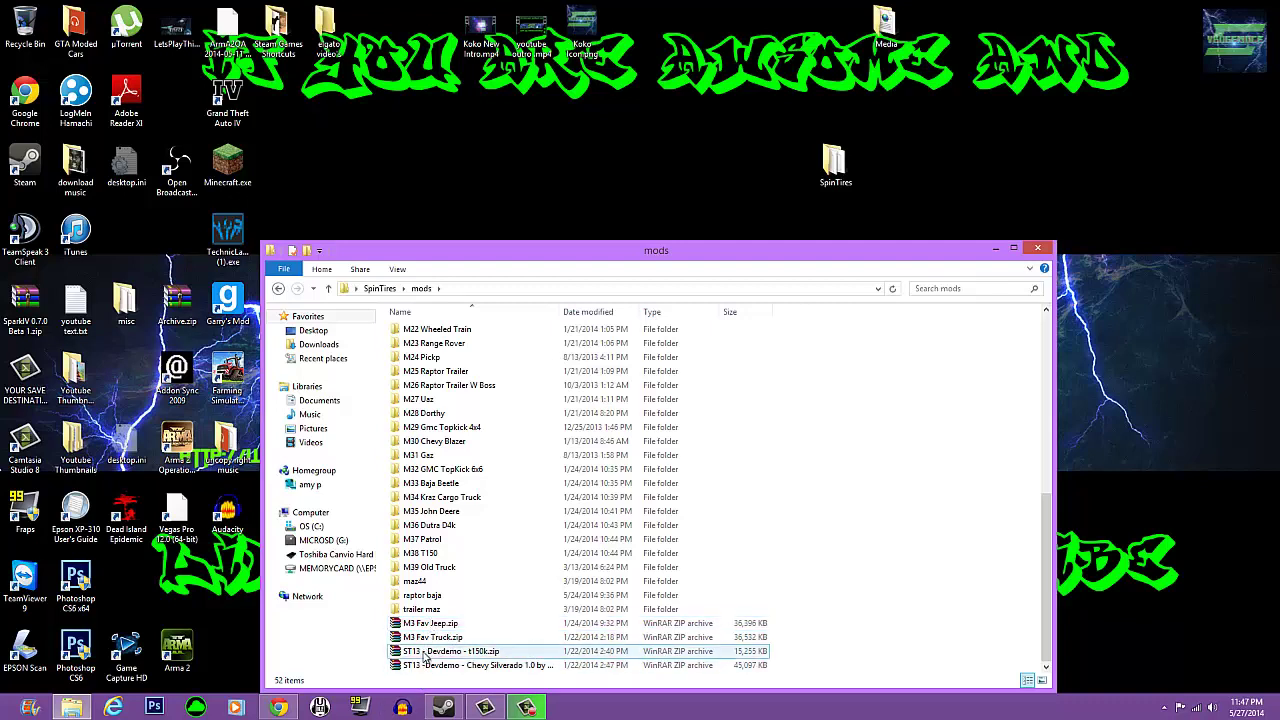
left_click(996, 249)
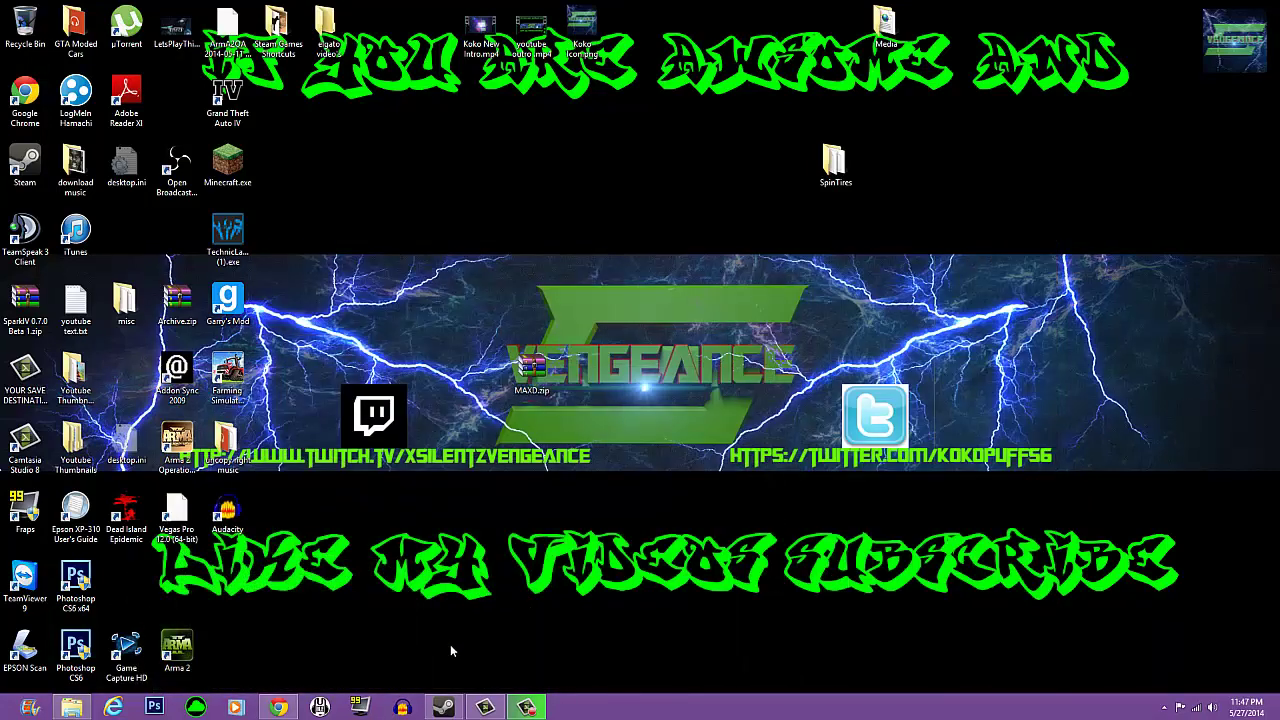
Step: Return to the Google Search tab and replace the old spin tires query with 'spin'
mouse_move(296, 710)
left_click(285, 635)
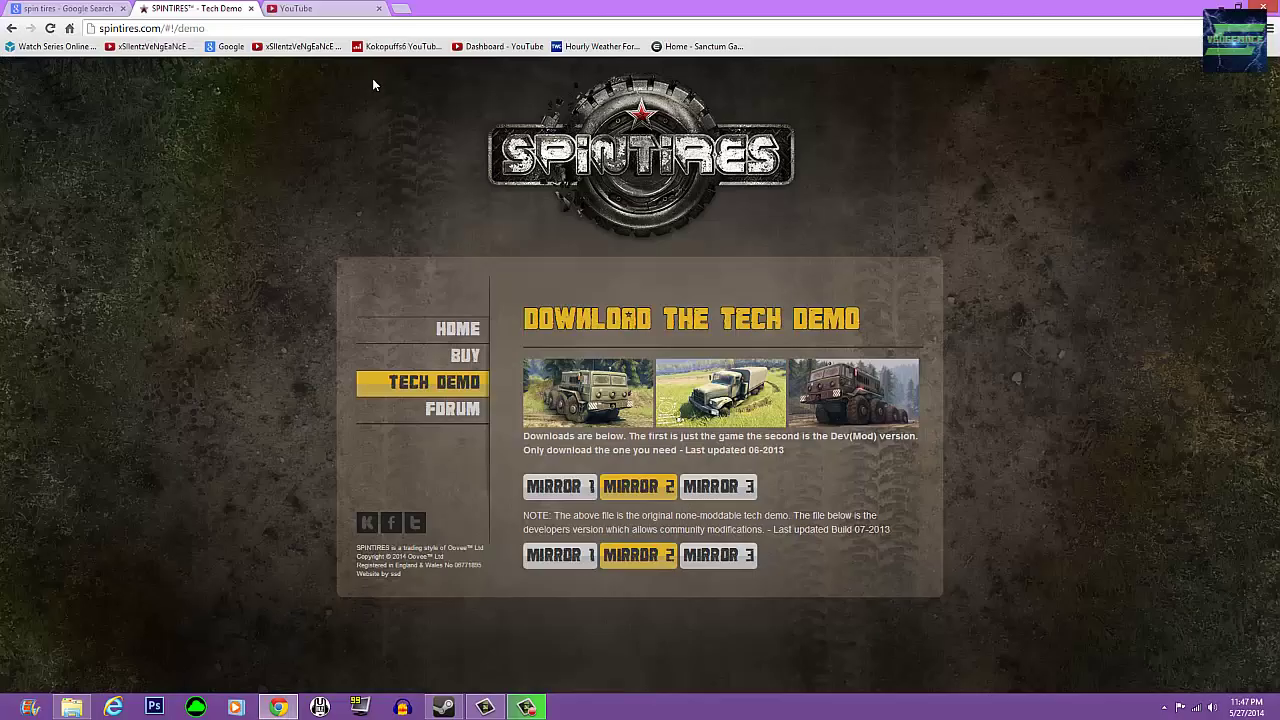
left_click(62, 8)
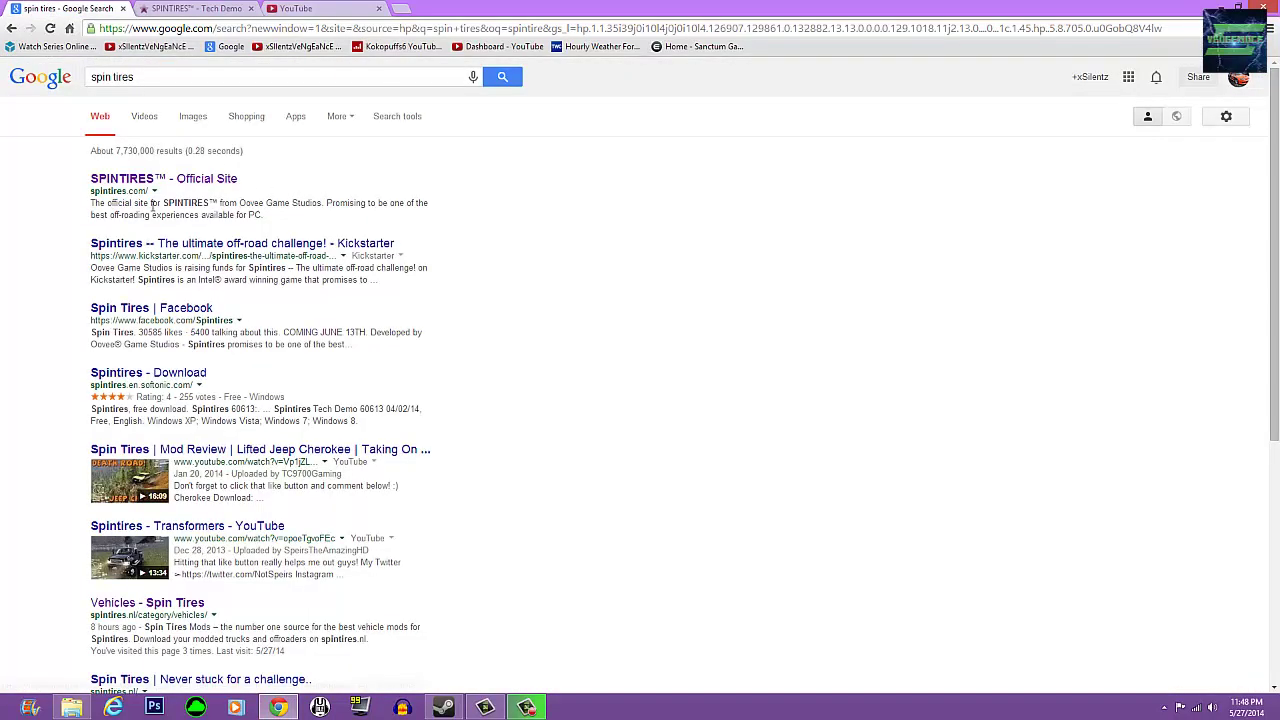
left_click(175, 81)
key("BackSpace")
key("BackSpace")
key("BackSpace")
key("BackSpace")
key("BackSpace")
key("BackSpace")
key("BackSpace")
key("BackSpace")
key("BackSpace")
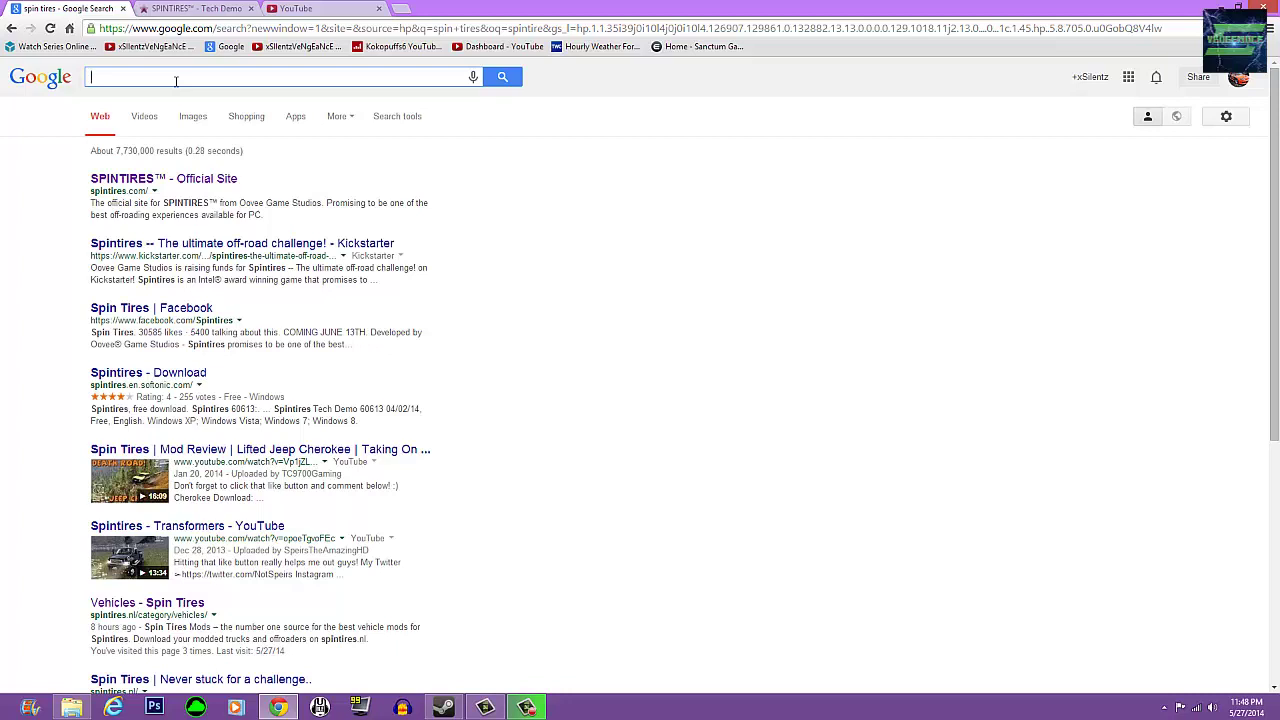
type("spi")
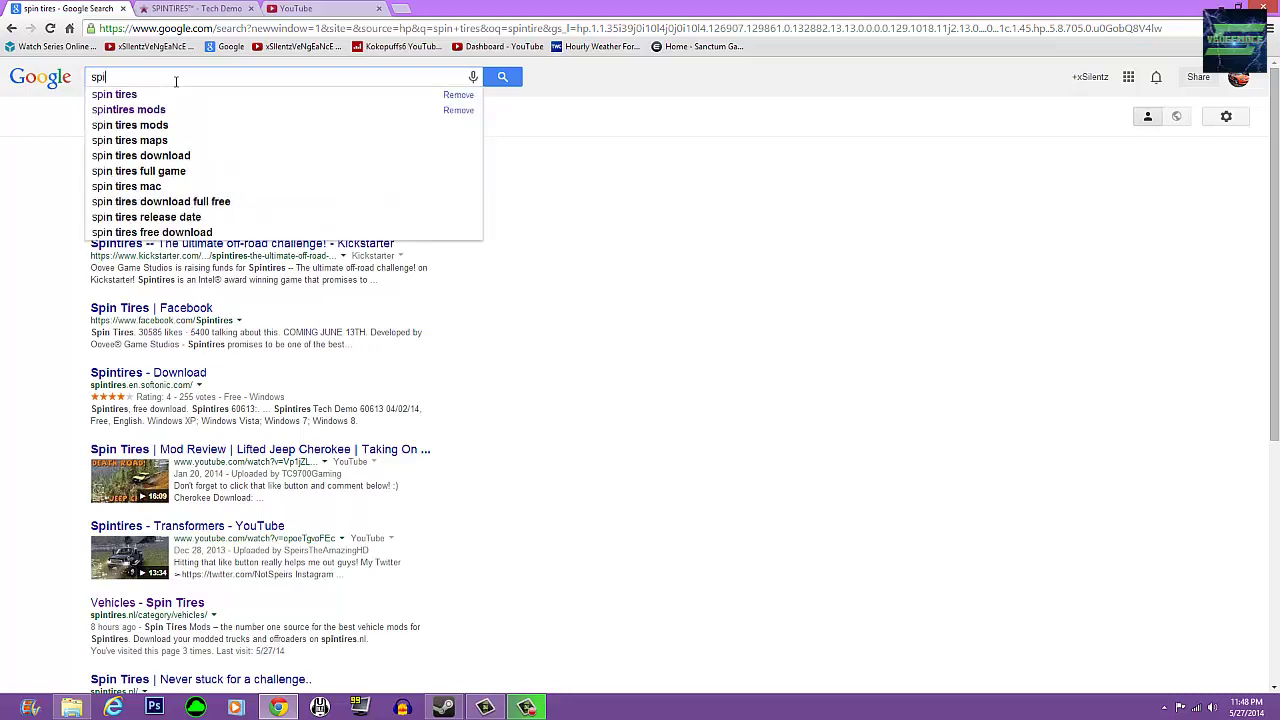
type("n")
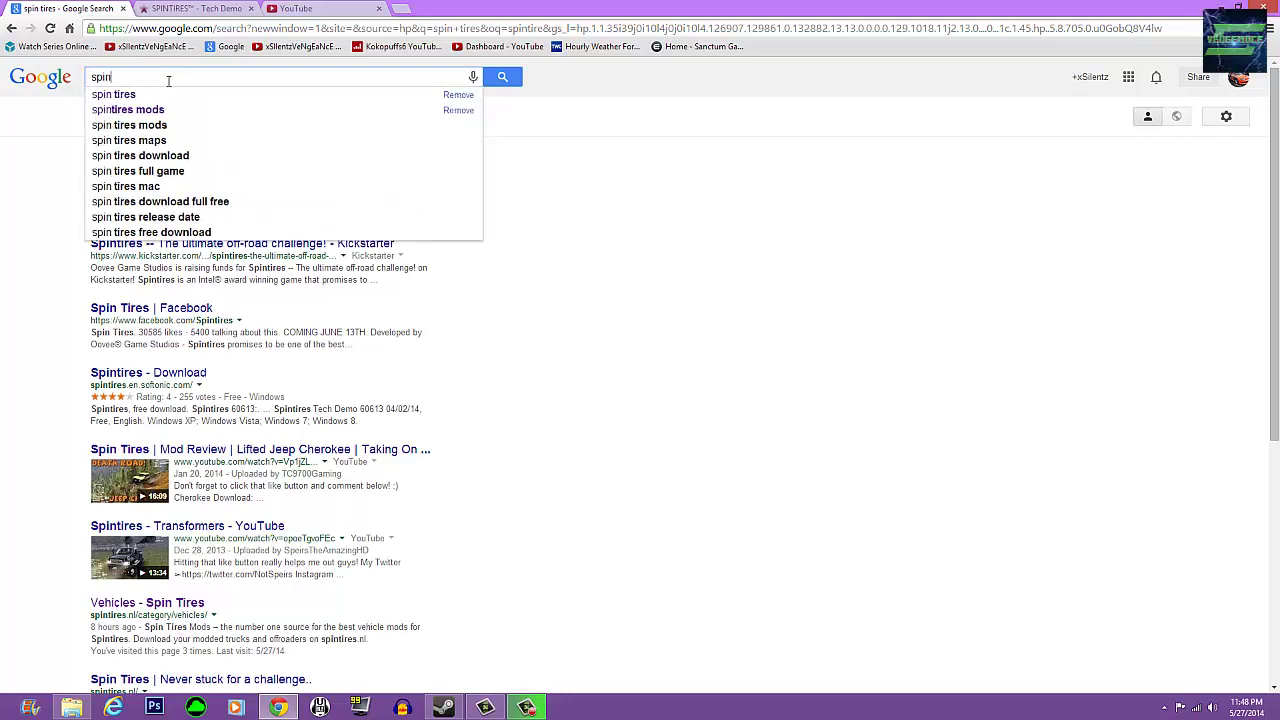
Step: Search 'spintires mods' and open Oovee's Spintires - Demo Mods page from the results
left_click(163, 108)
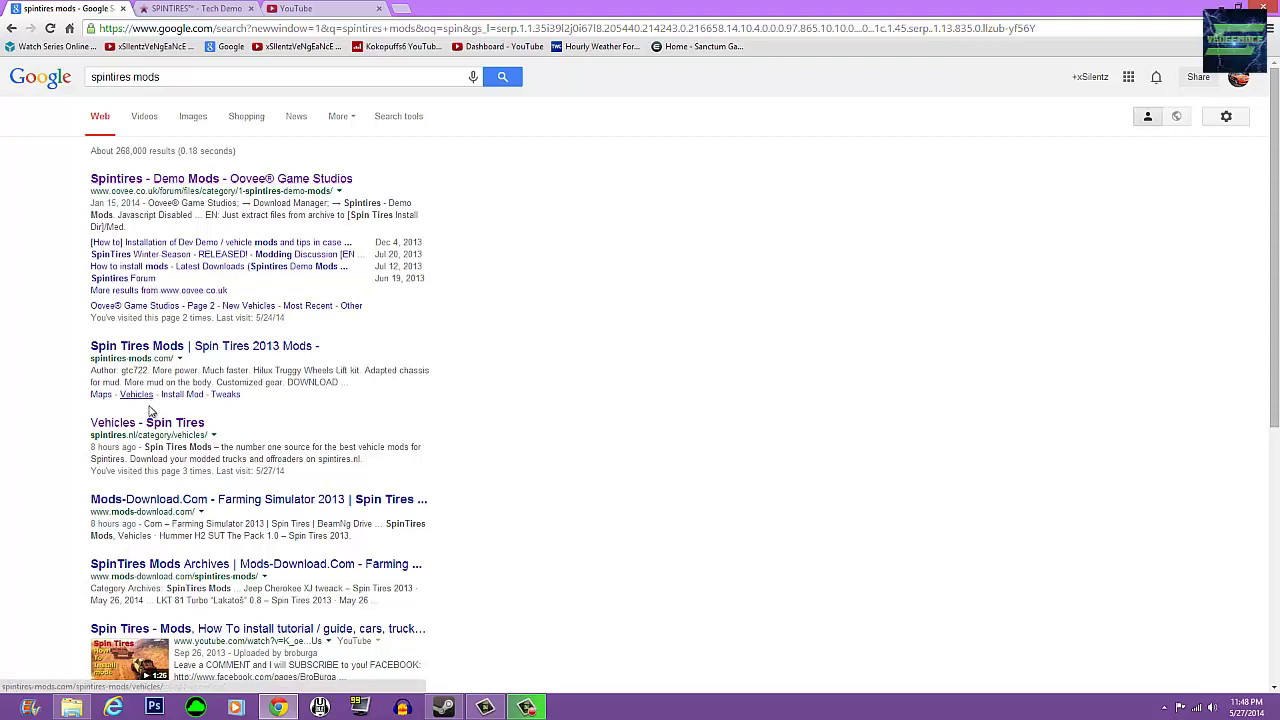
left_click(119, 429)
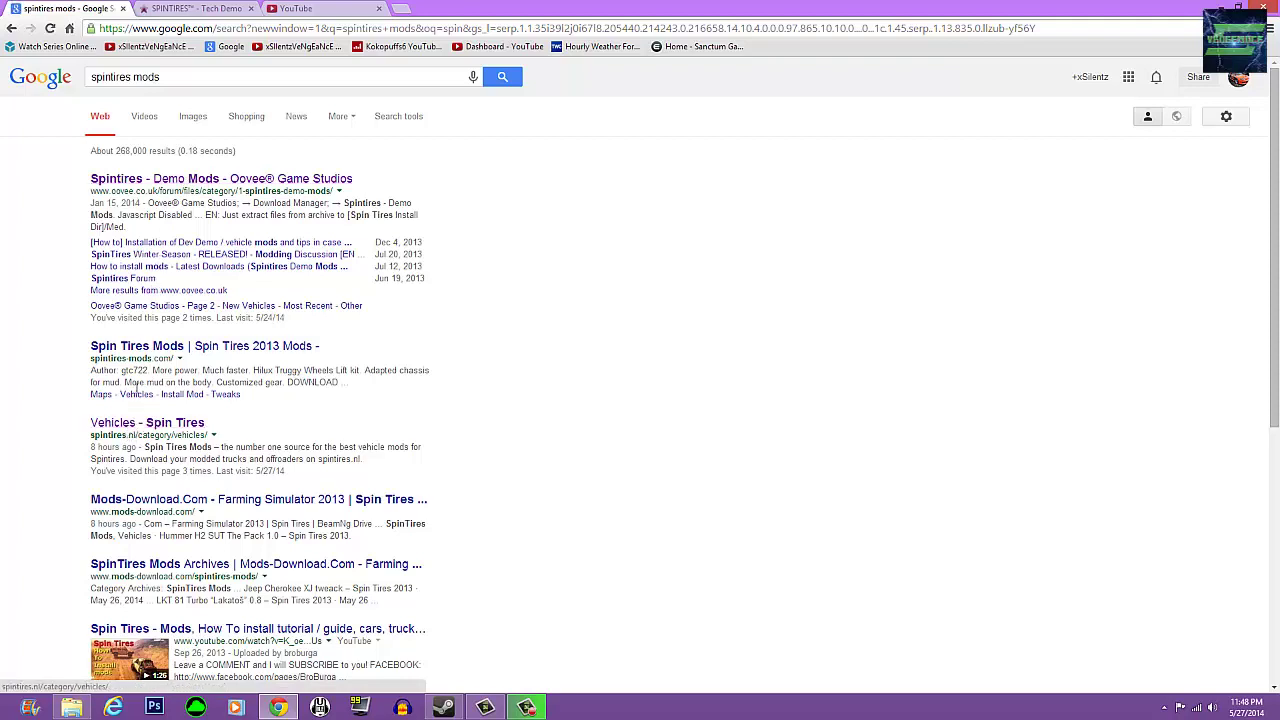
left_click(179, 182)
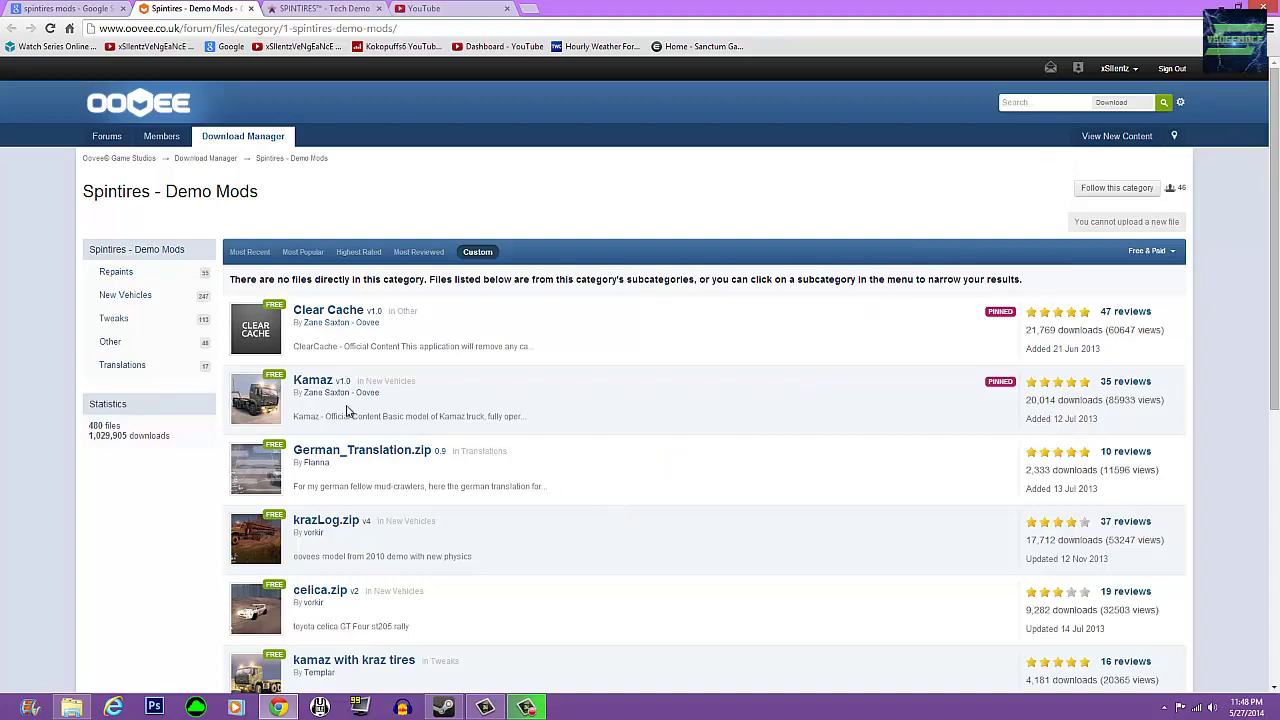
Step: Scroll through the first page of Spintires Demo Mods and advance to page 2
scroll(350, 415, "down", 3)
scroll(370, 428, "down", 3)
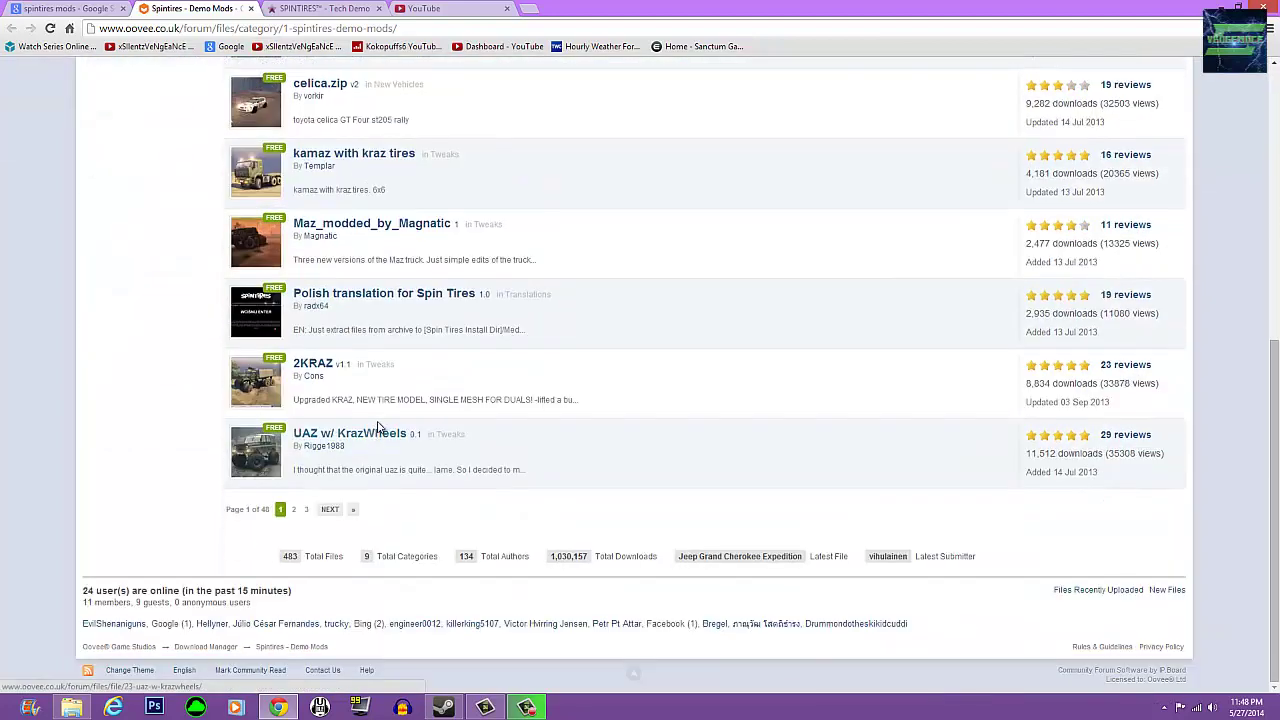
scroll(400, 414, "up", 6)
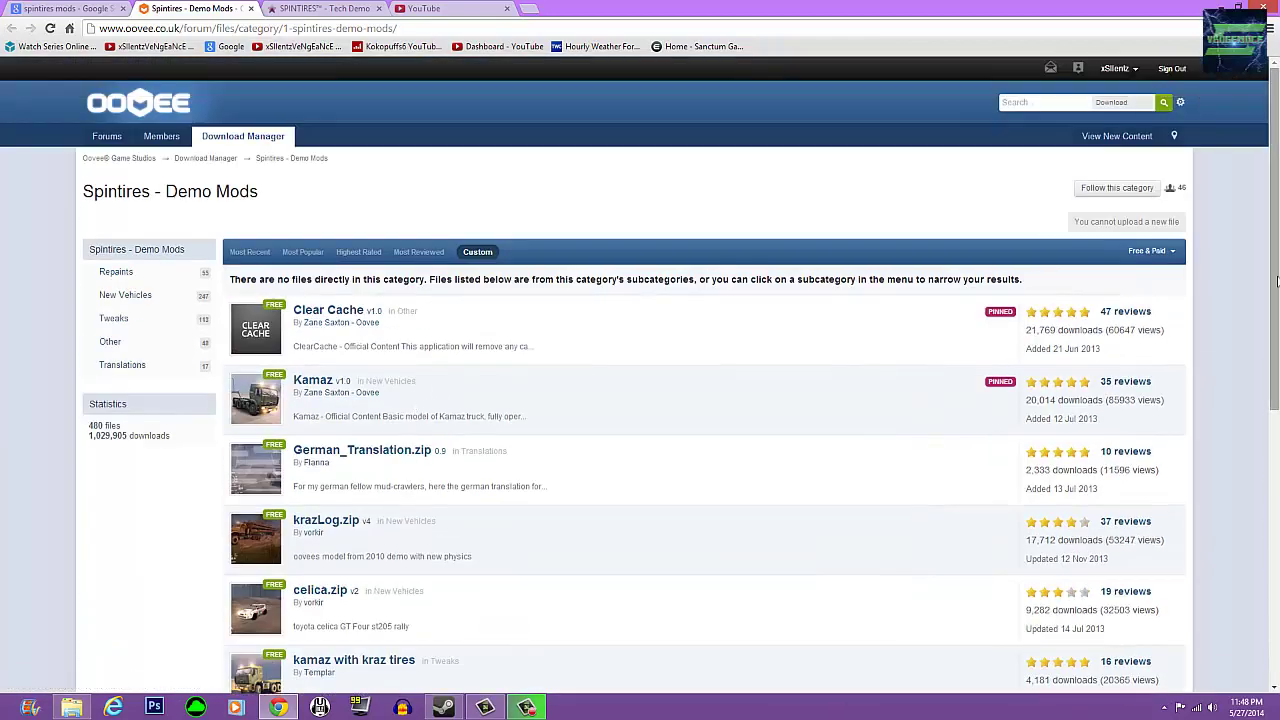
left_click_drag(1272, 287, 1232, 452)
scroll(1228, 430, "up", 3)
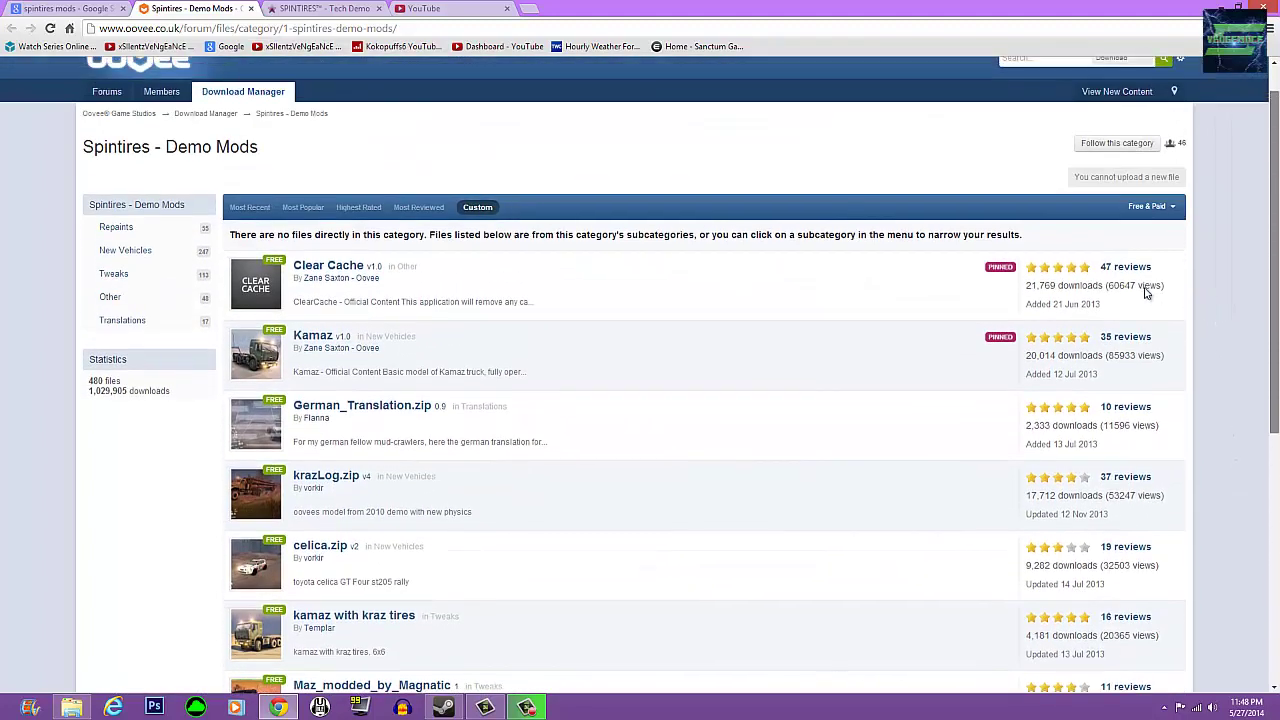
scroll(523, 449, "down", 5)
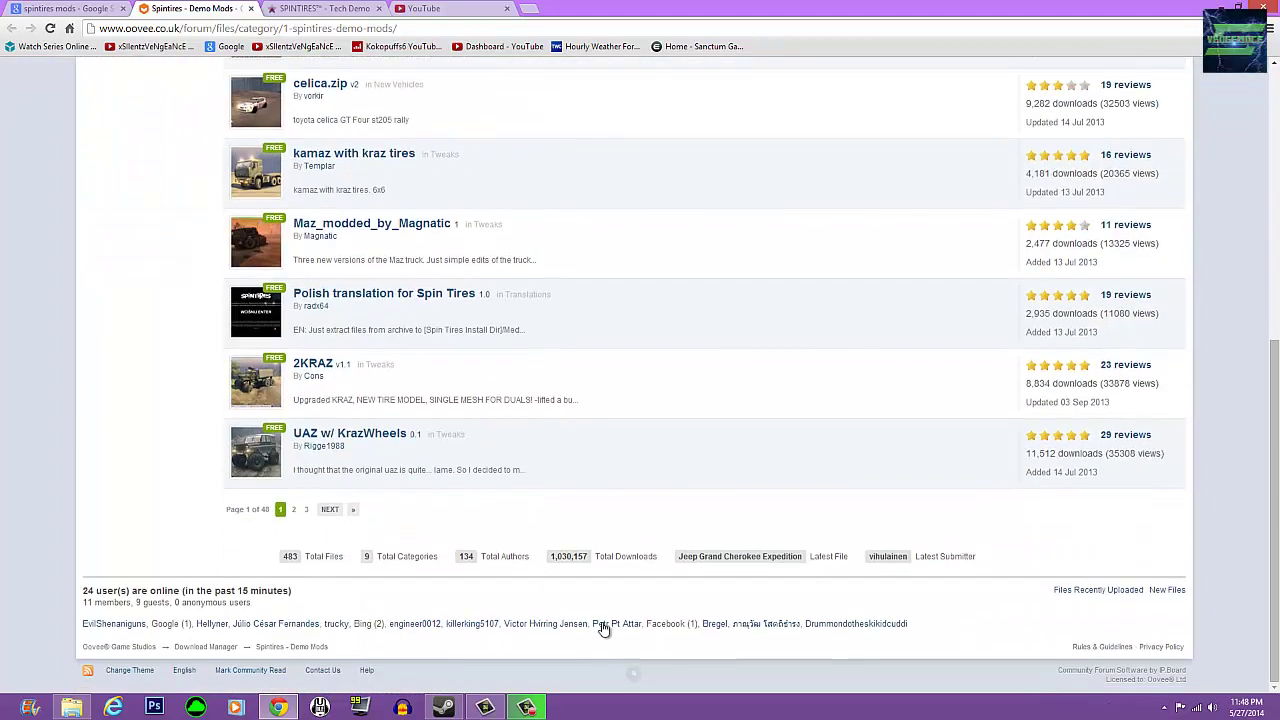
left_click(349, 509)
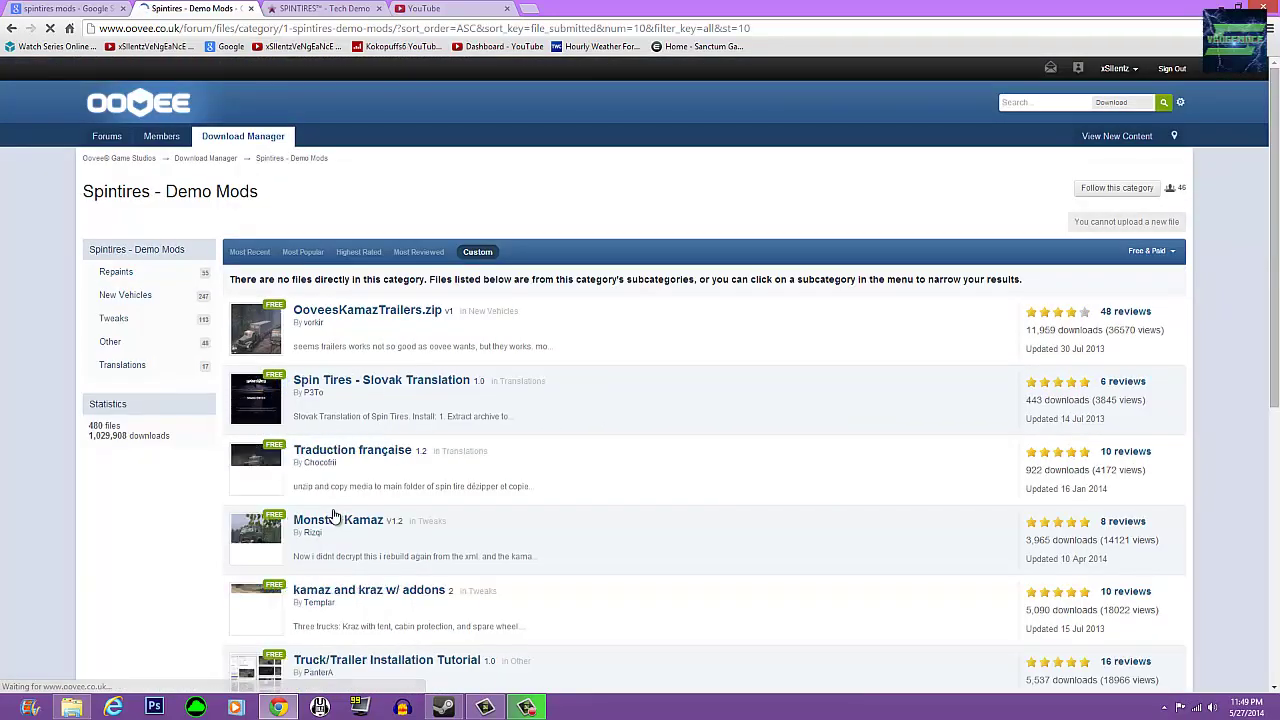
Step: Advance the mod list through pages 3 and 4, scrolling further down the listing
scroll(340, 524, "down", 3)
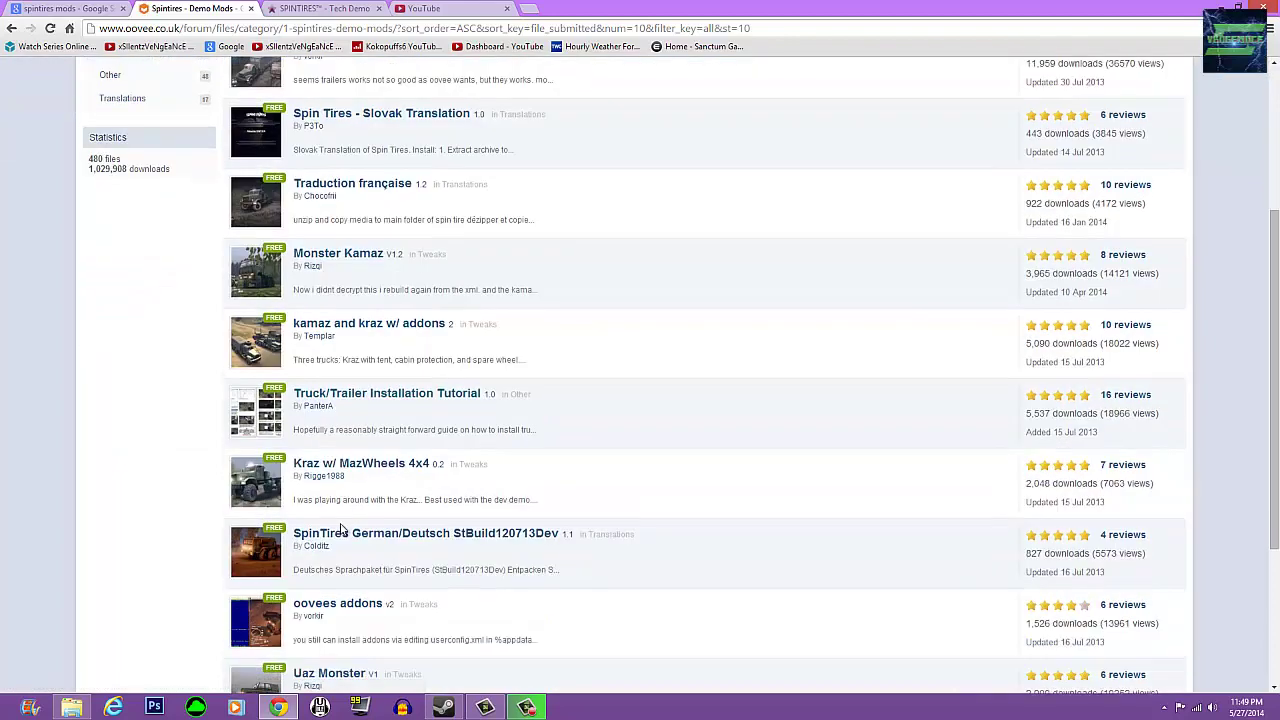
scroll(344, 491, "down", 2)
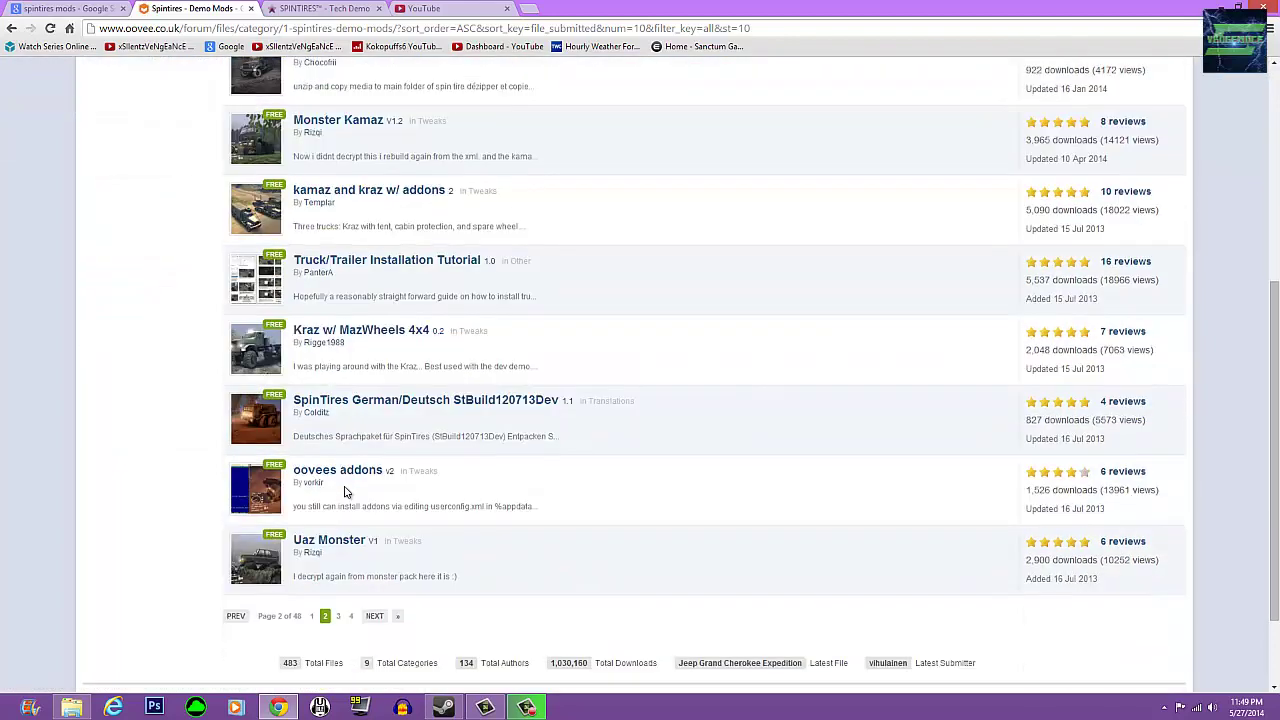
left_click(373, 615)
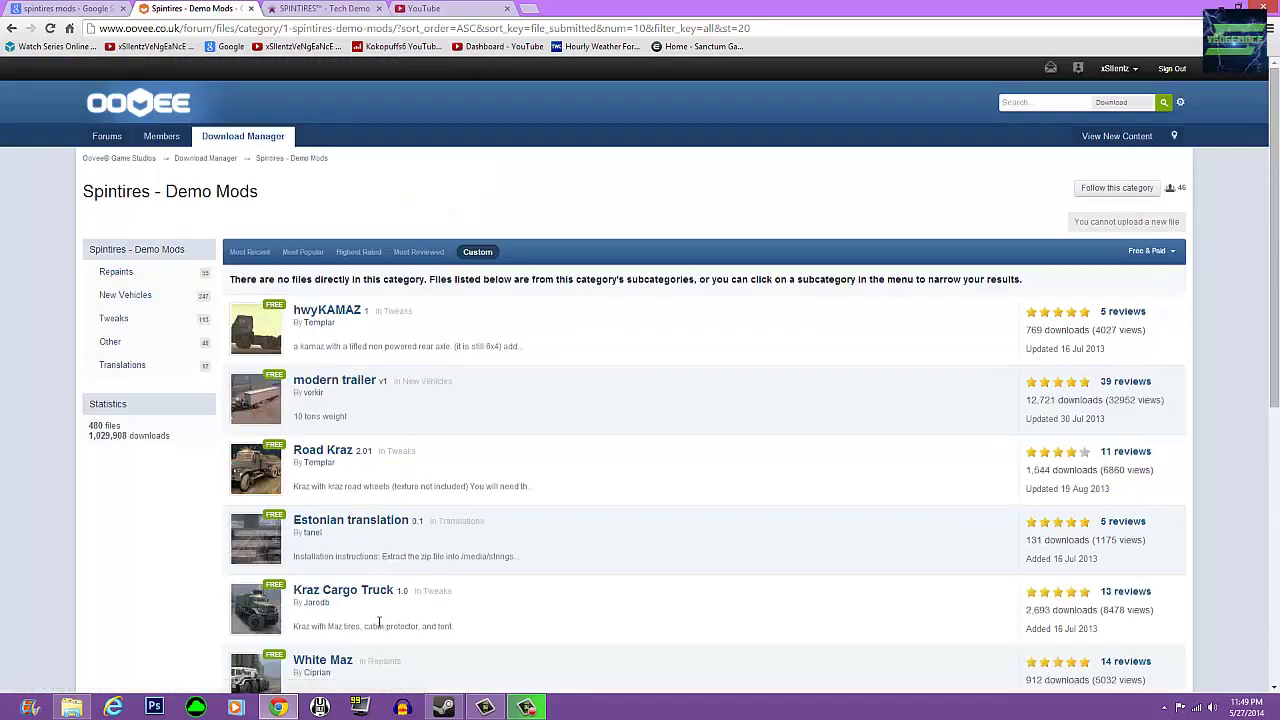
scroll(379, 622, "down", 5)
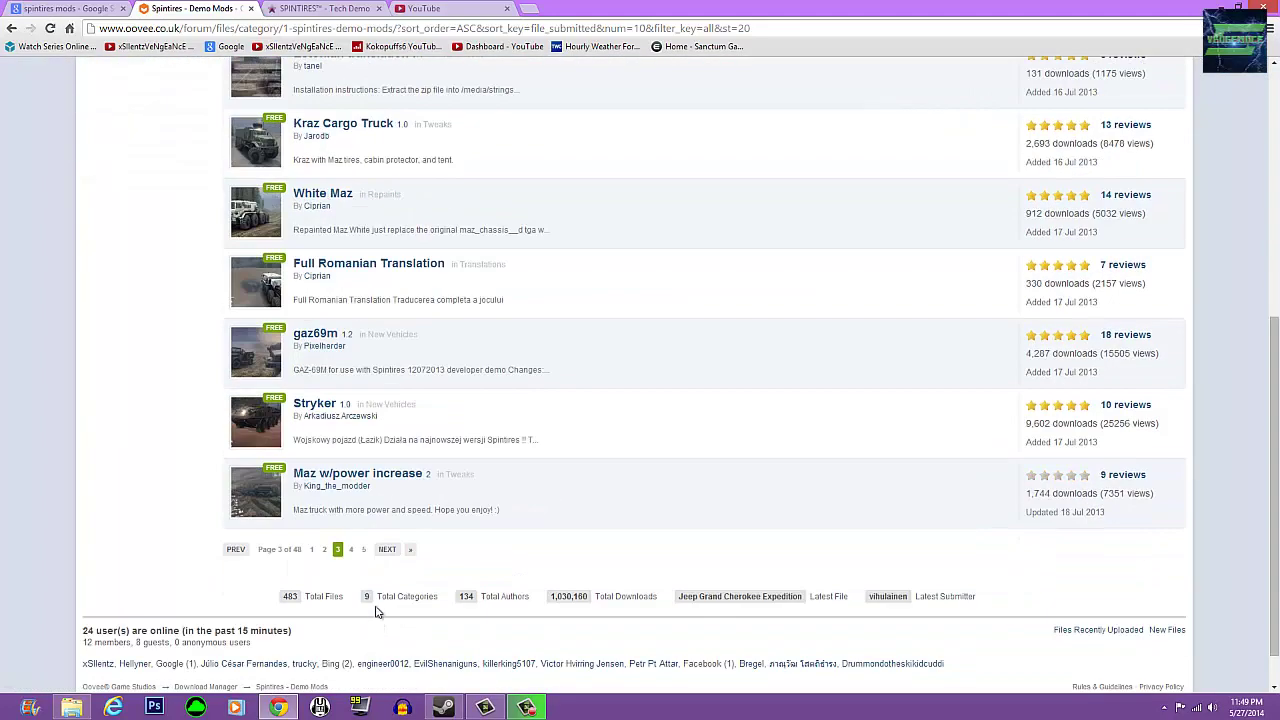
left_click(386, 549)
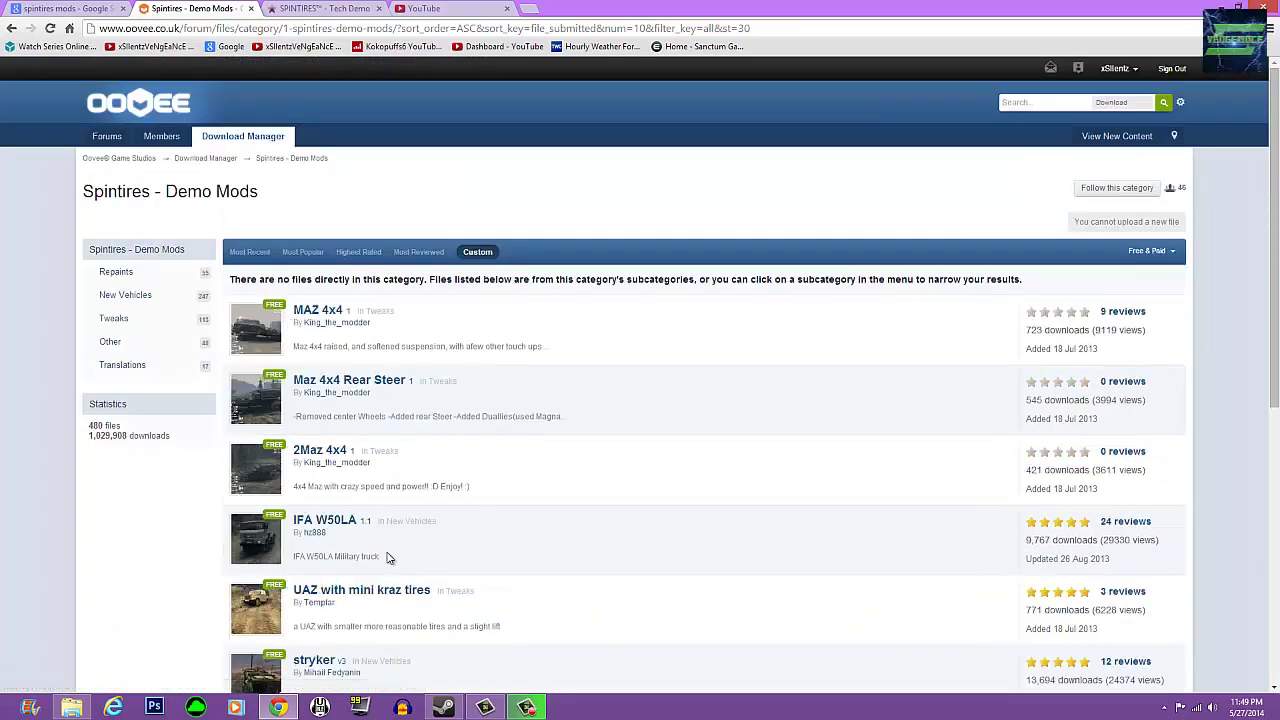
scroll(395, 559, "down", 3)
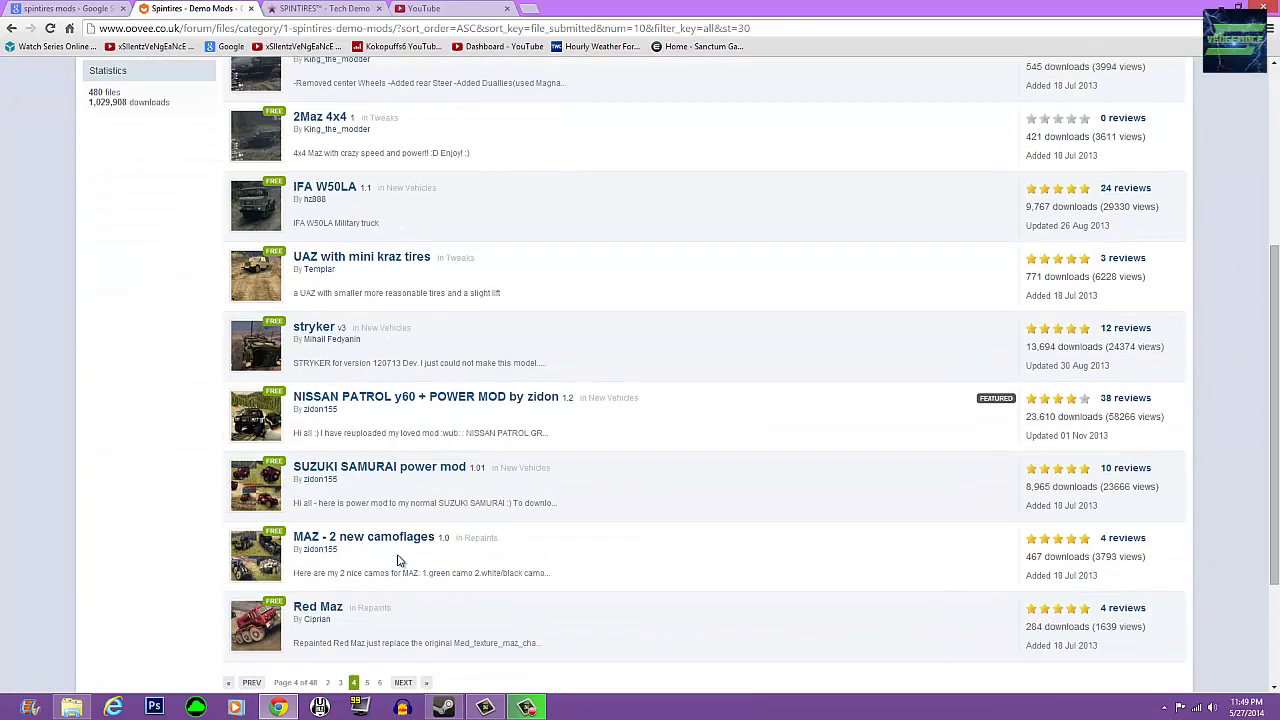
scroll(380, 586, "down", 1)
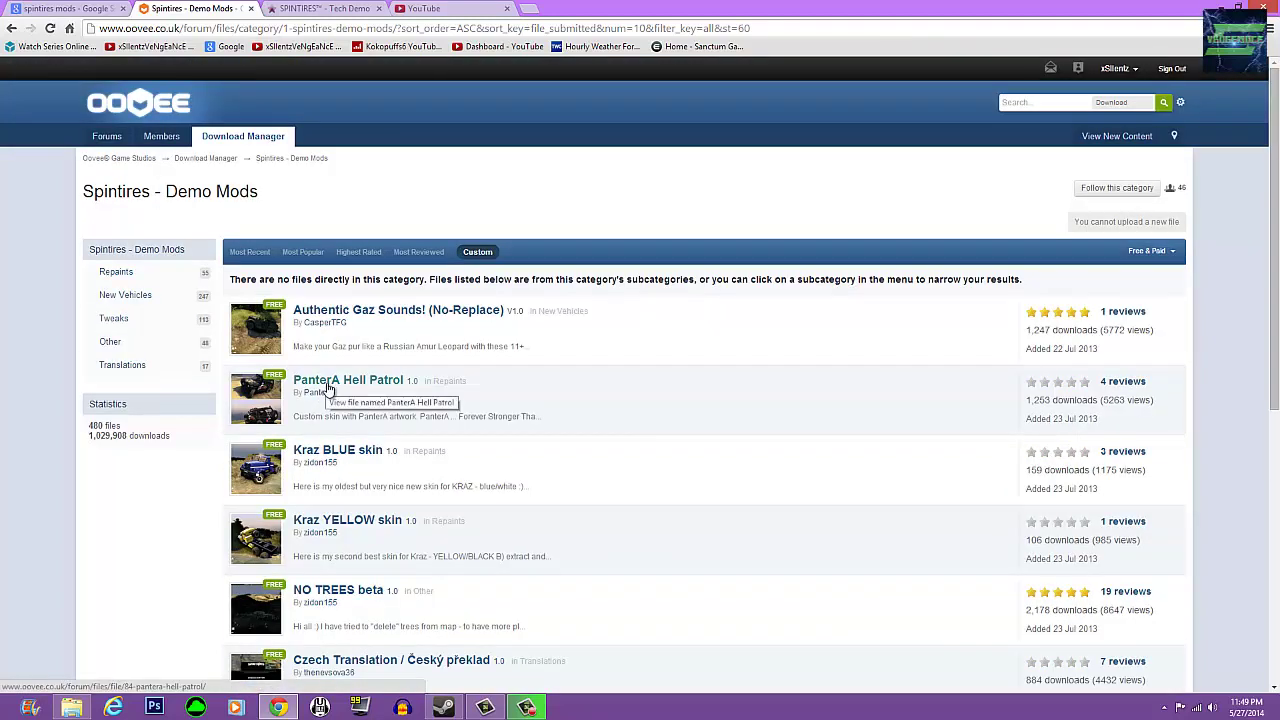
scroll(328, 388, "down", 3)
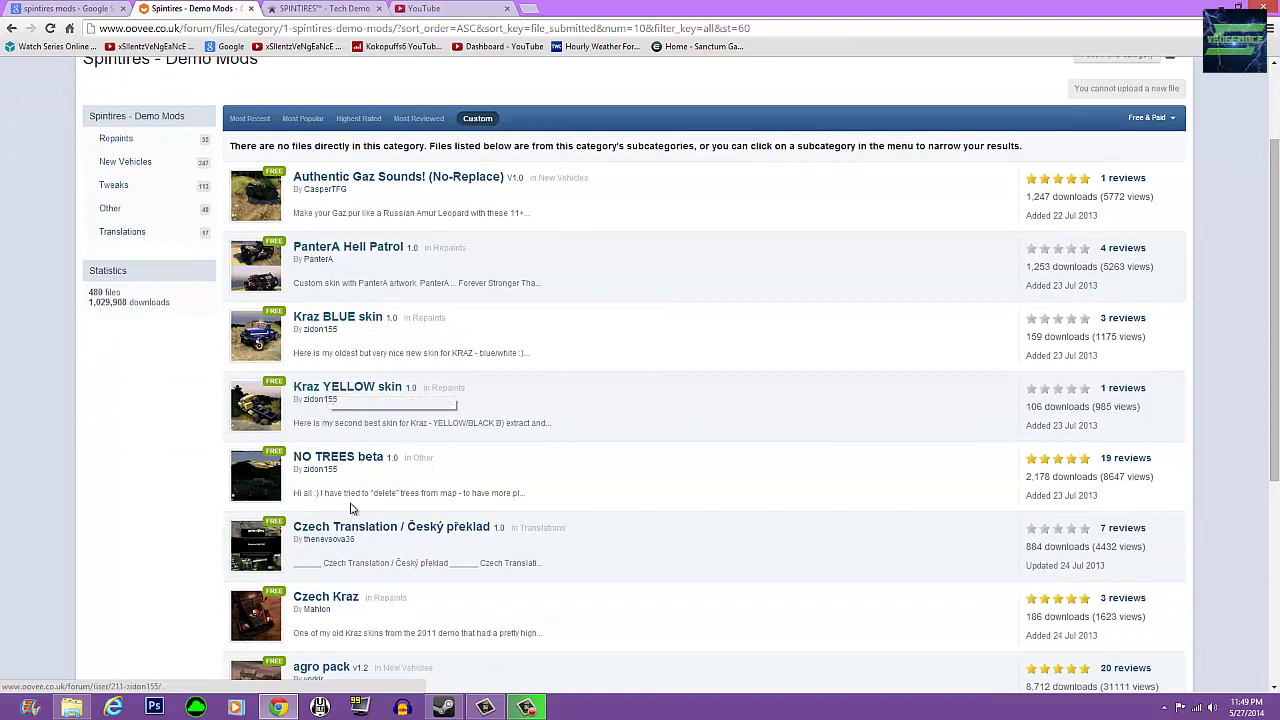
scroll(348, 502, "down", 3)
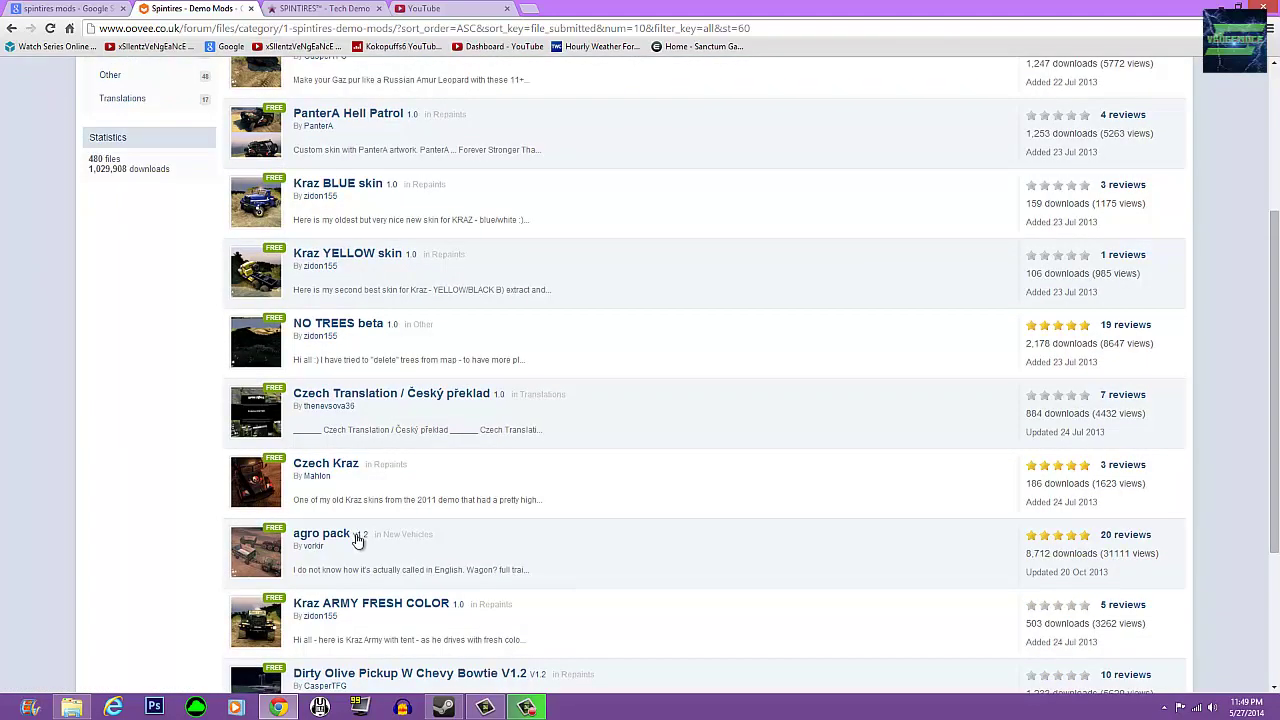
scroll(363, 613, "down", 3)
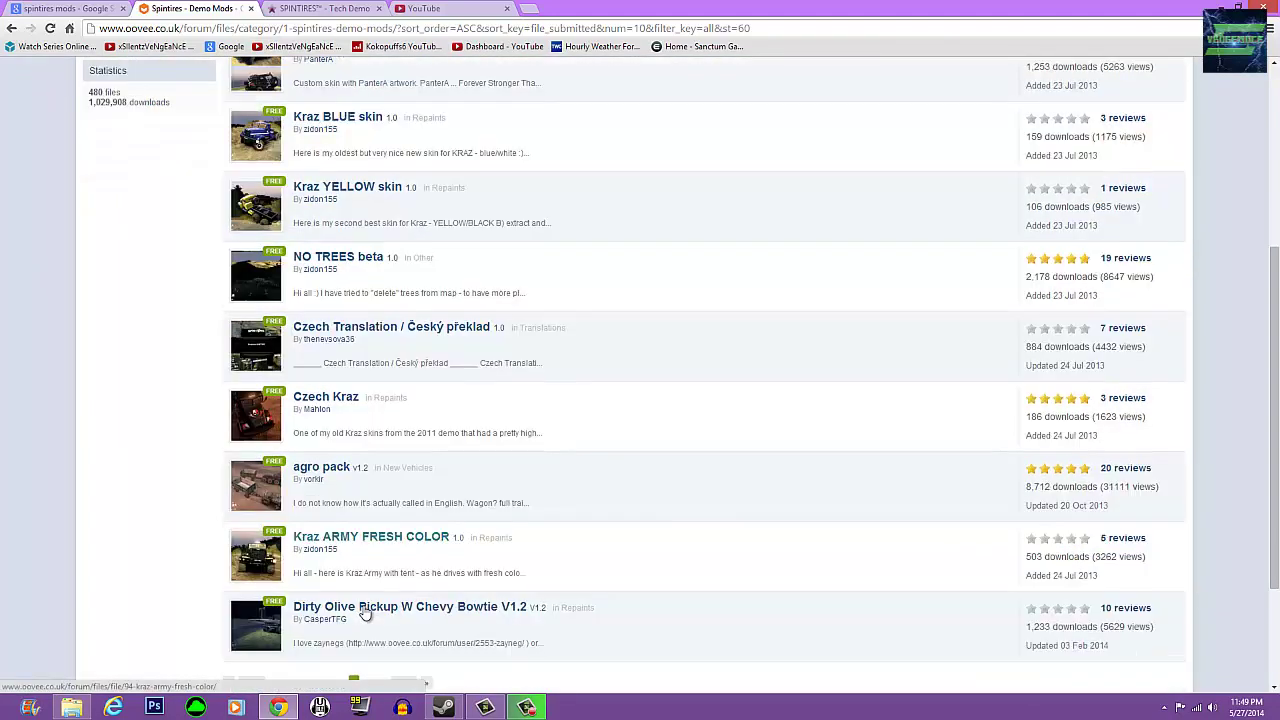
Step: Open the Kraz ARMY FRESH COLOR 1.0 file page and download krazarmy.zip
left_click(368, 543)
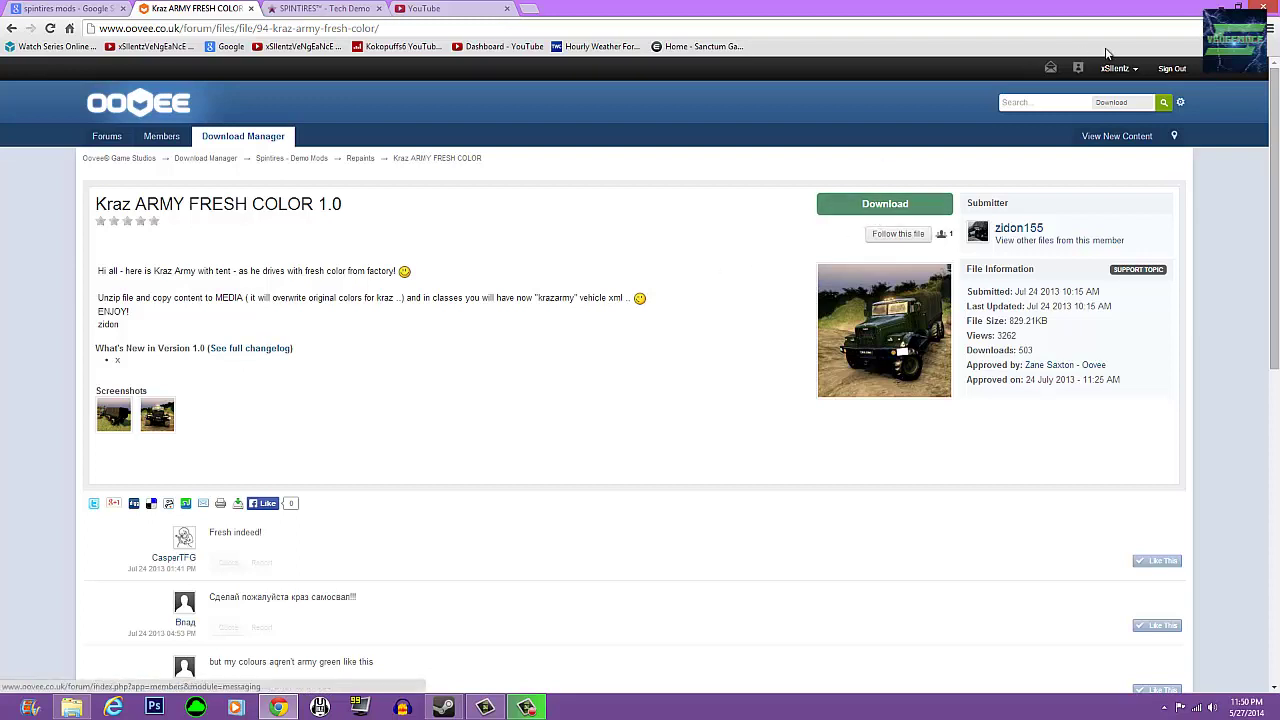
left_click(847, 207)
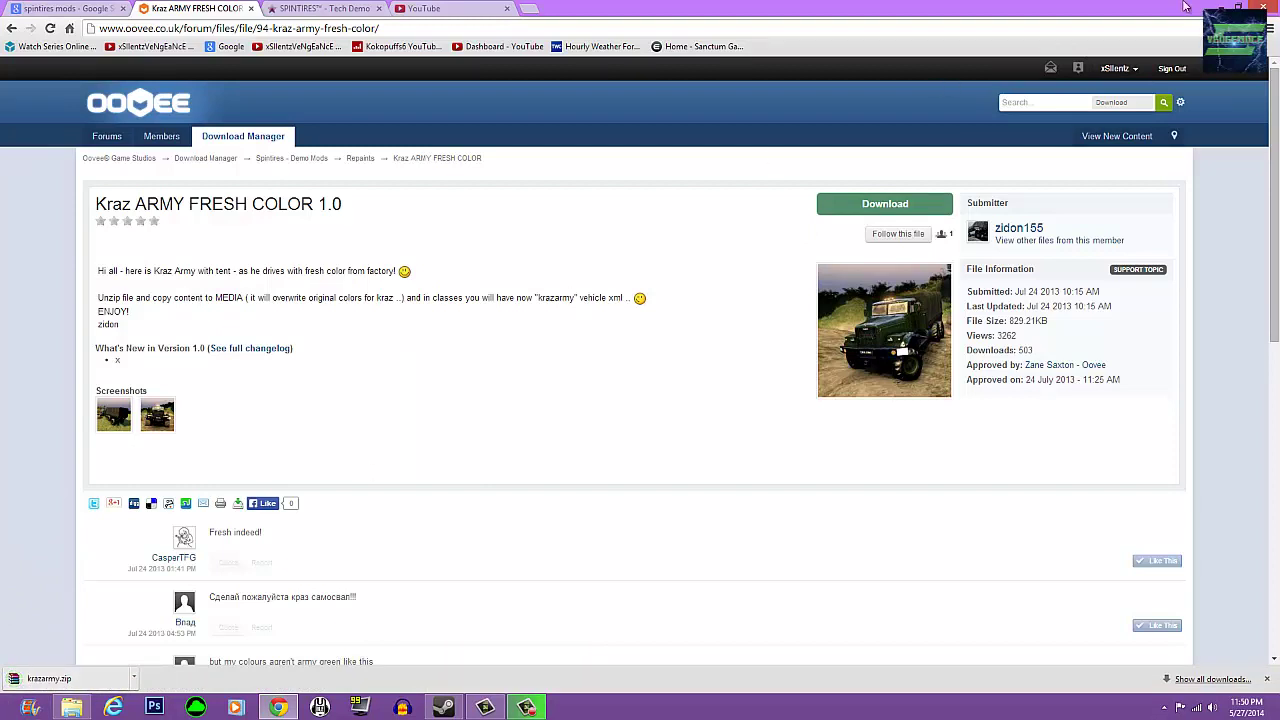
Step: Shrink Chrome to a smaller window and drag krazarmy.zip from the download bar onto the desktop
left_click(1241, 7)
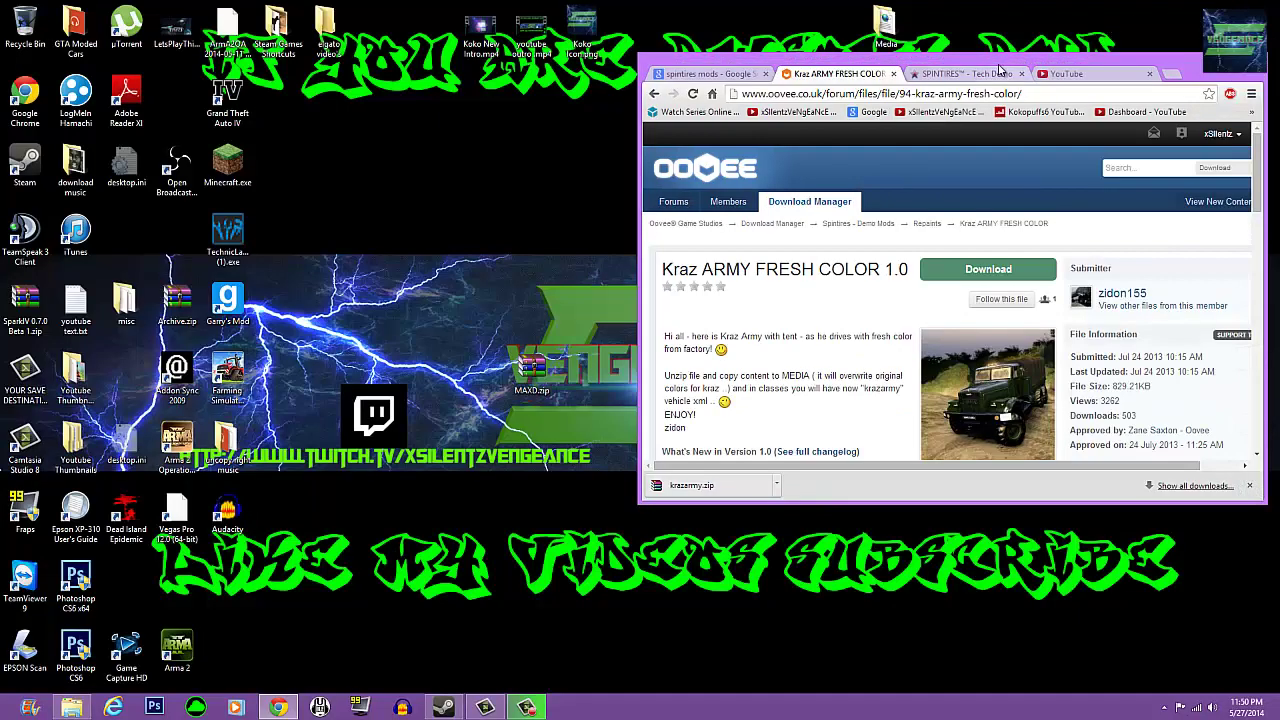
left_click_drag(1040, 55, 1026, 55)
left_click_drag(726, 477, 488, 584)
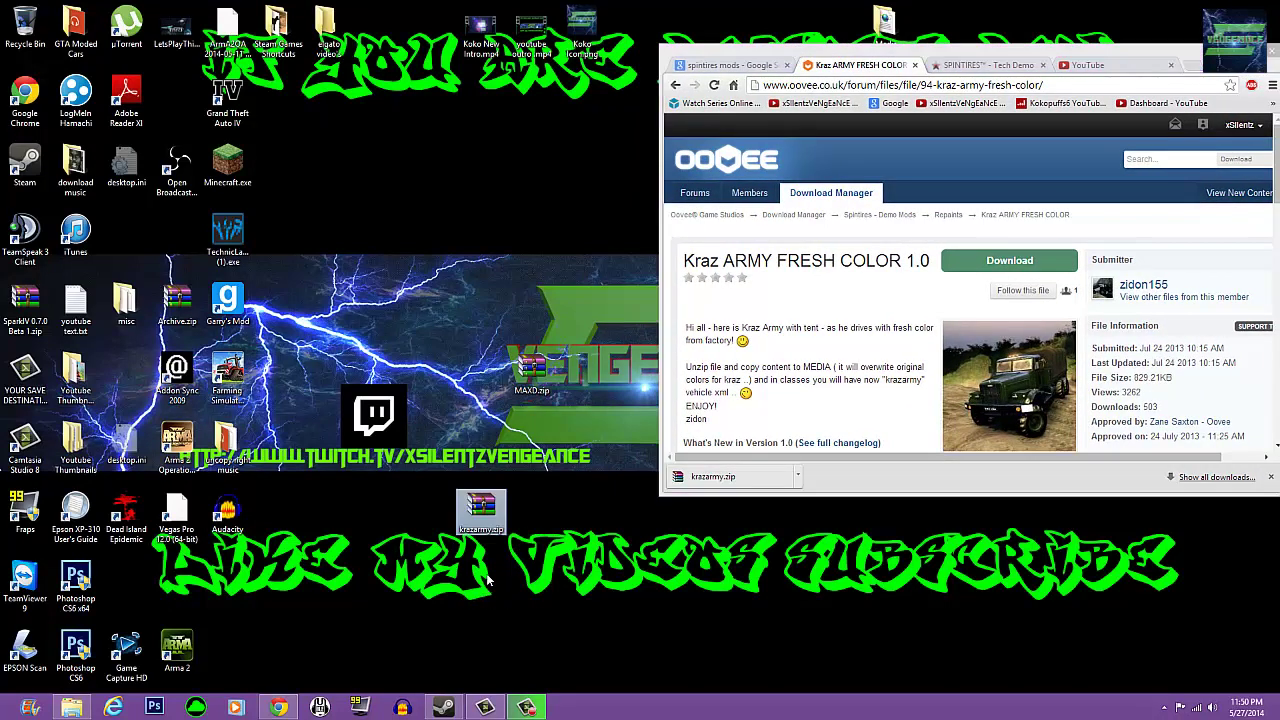